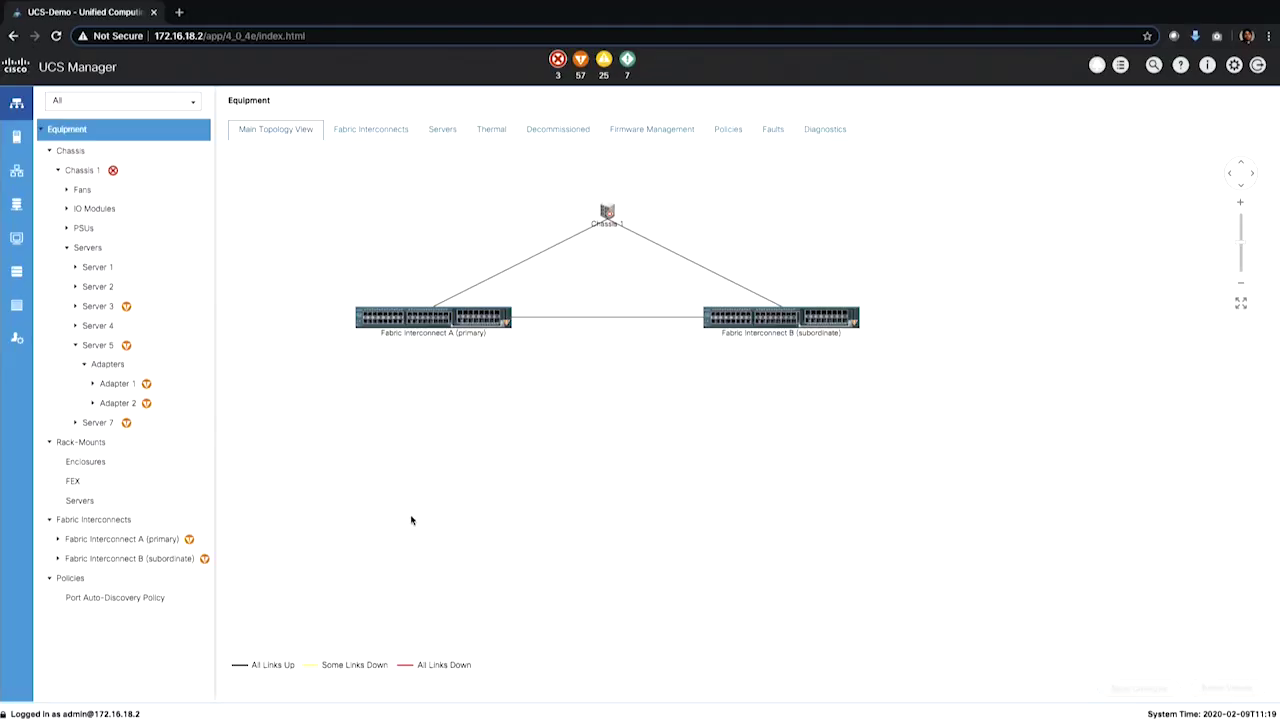
Go to SAN > Storage Cloud > FC Zone Profiles and bring up its context menu
click(16, 205)
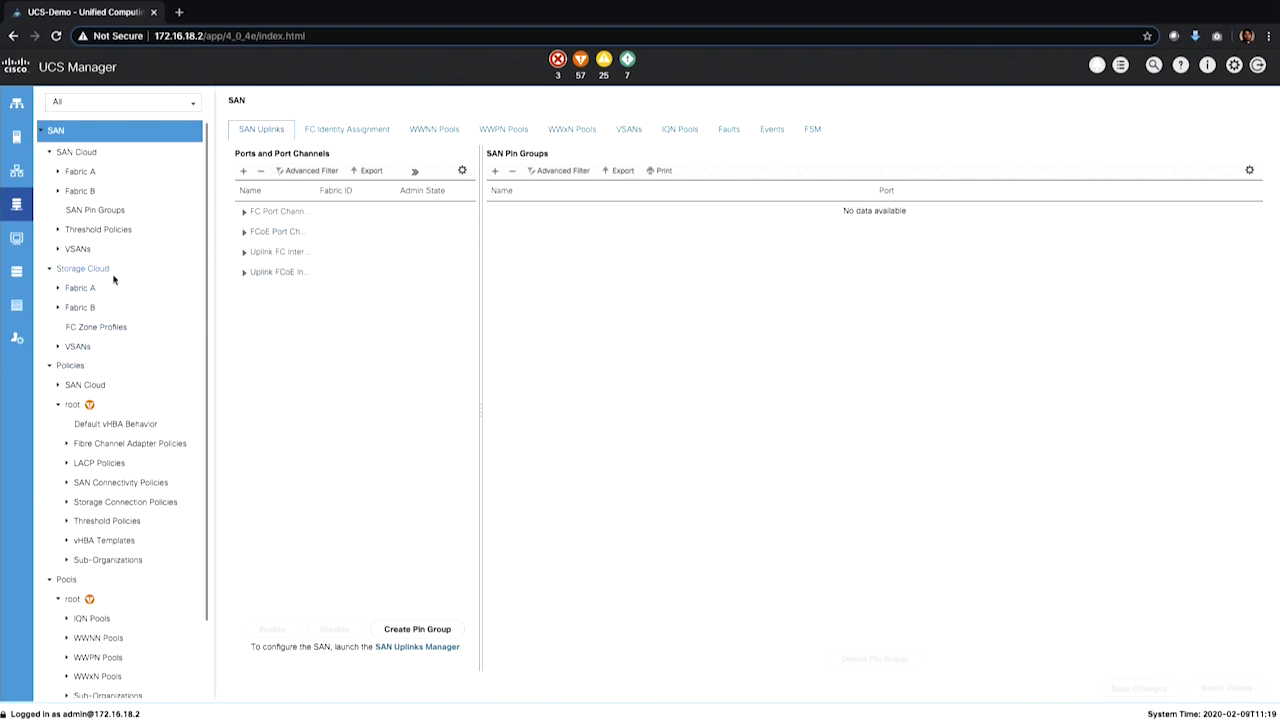
click(96, 327)
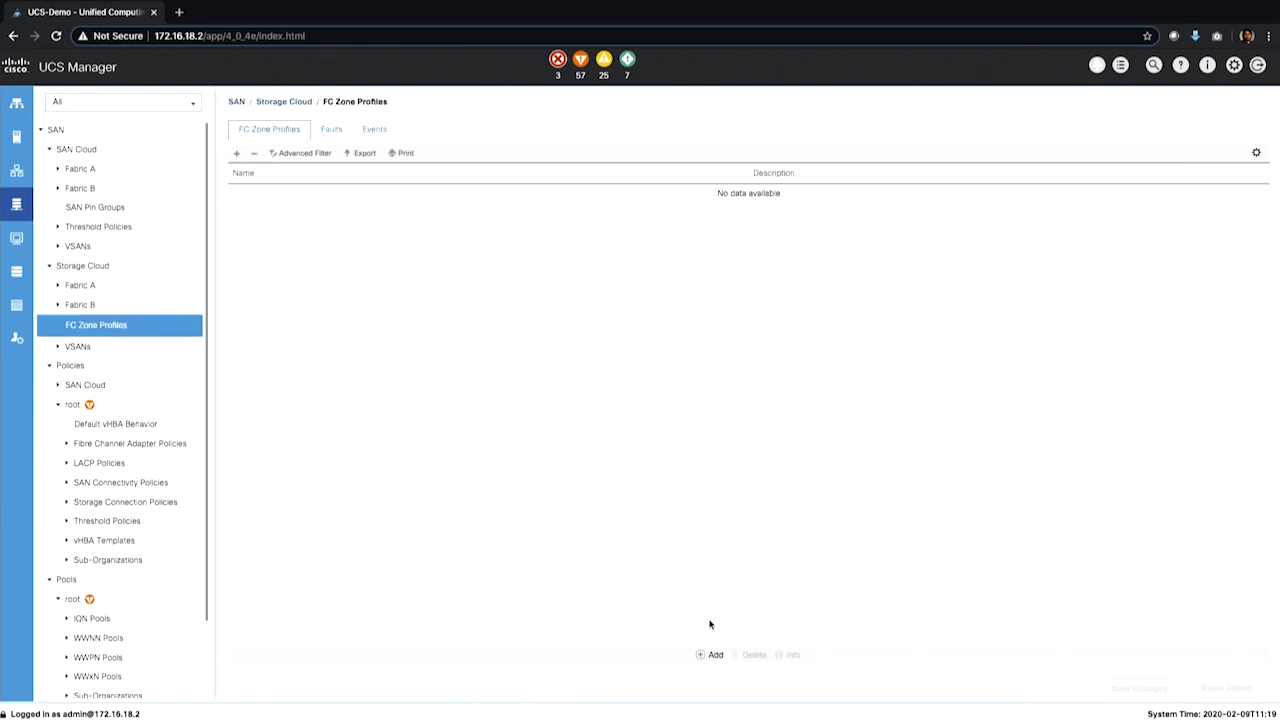
right_click(97, 329)
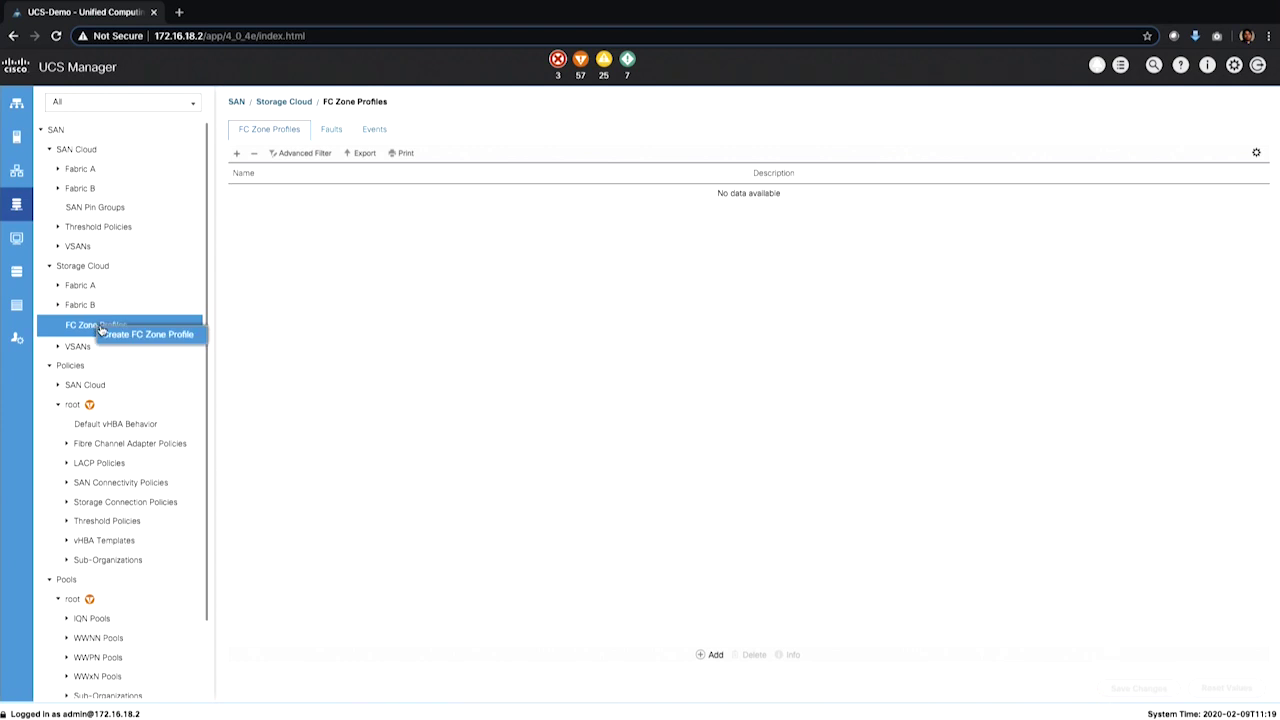
Start a new FC zone profile named PROD-Zone-PF
click(155, 336)
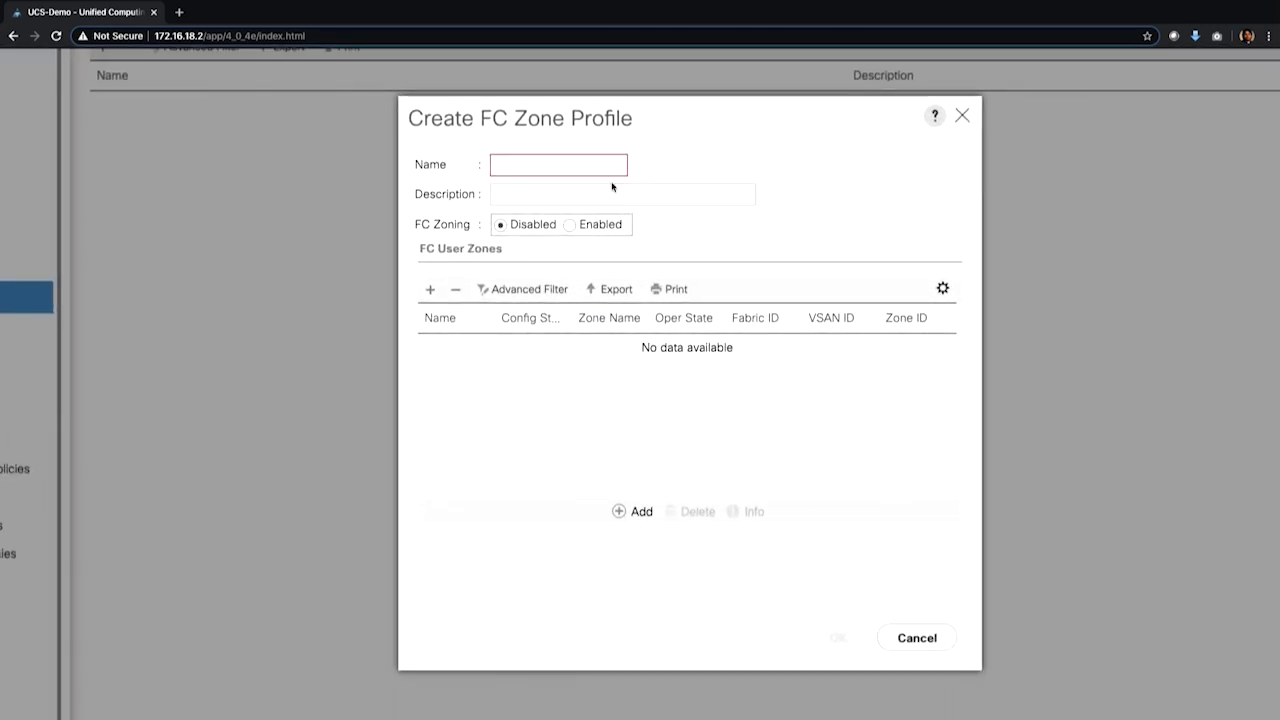
text(PRO)
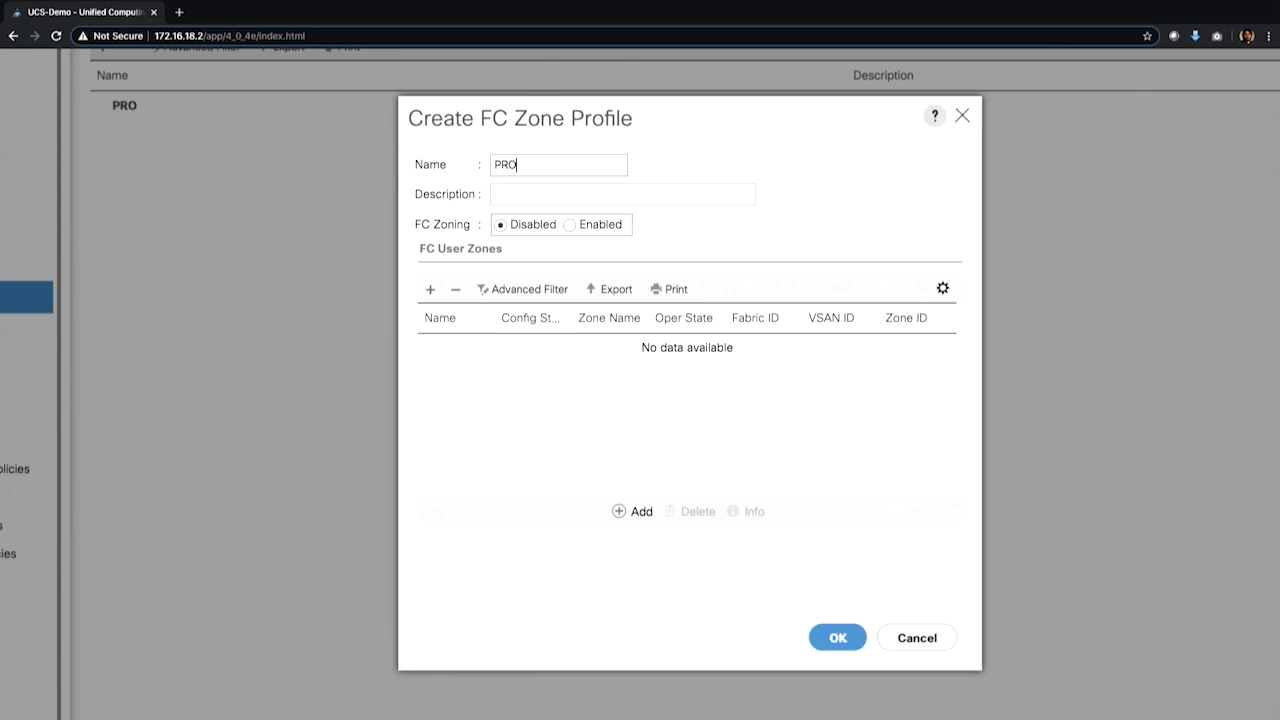
text(D-Zone-PF)
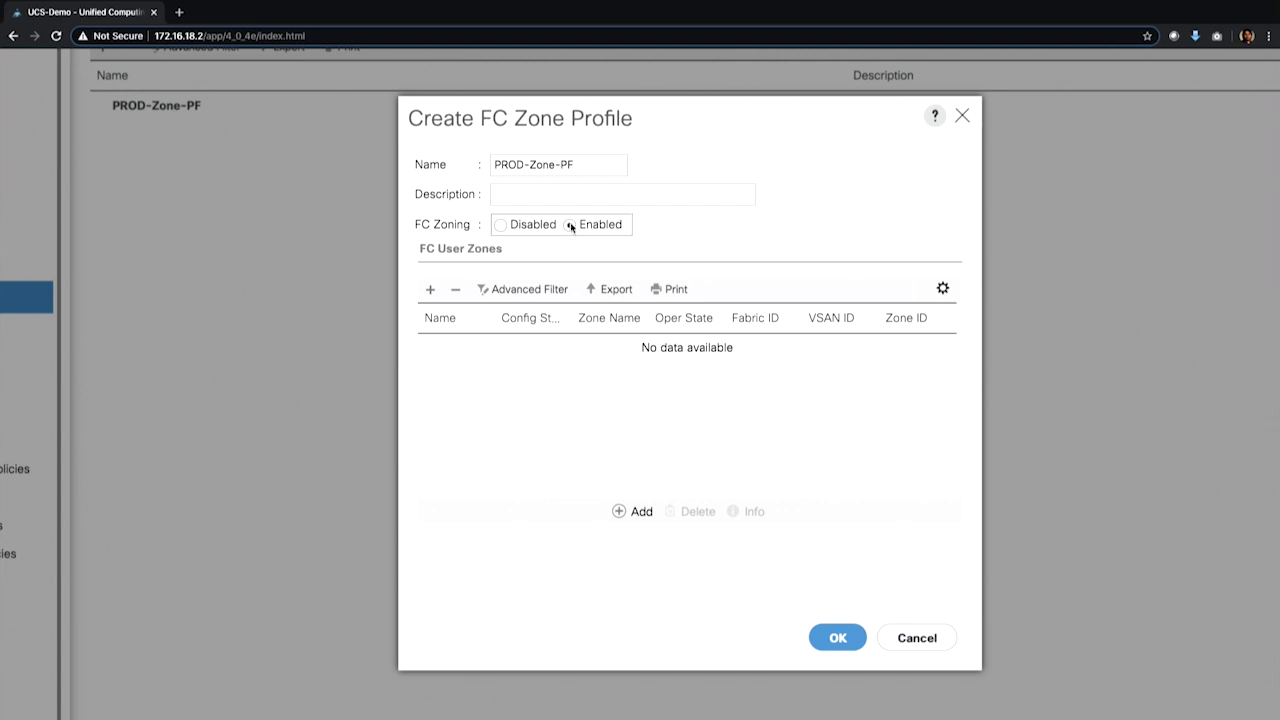
Add user zone PROD-USR-Zone on path A with VSAN DCCOR-TEST (99), then begin a WWPN member
click(619, 512)
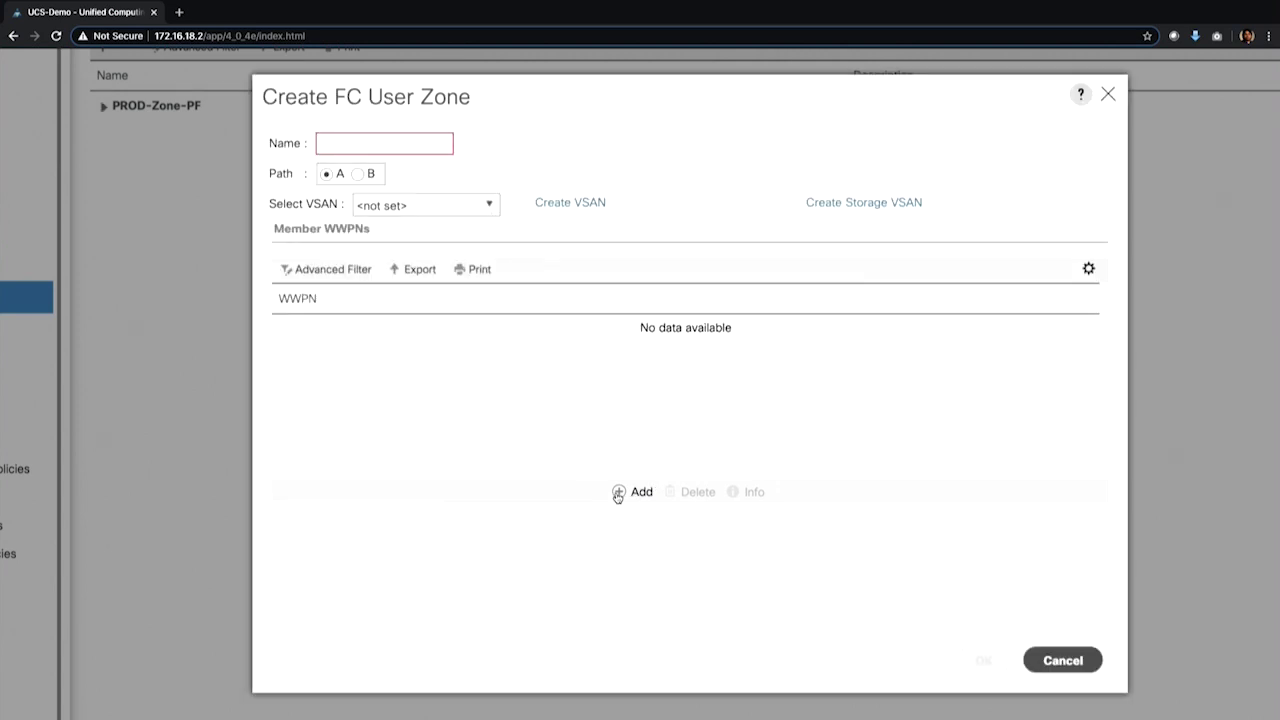
click(428, 150)
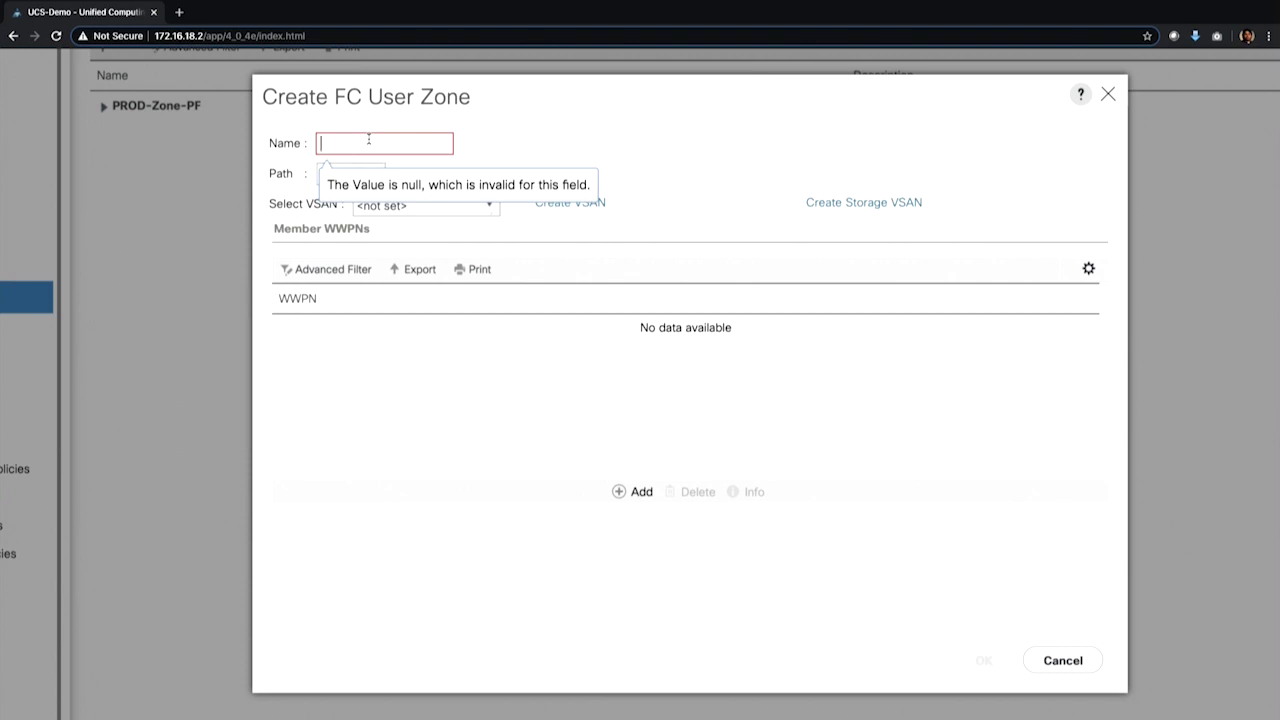
text(PR)
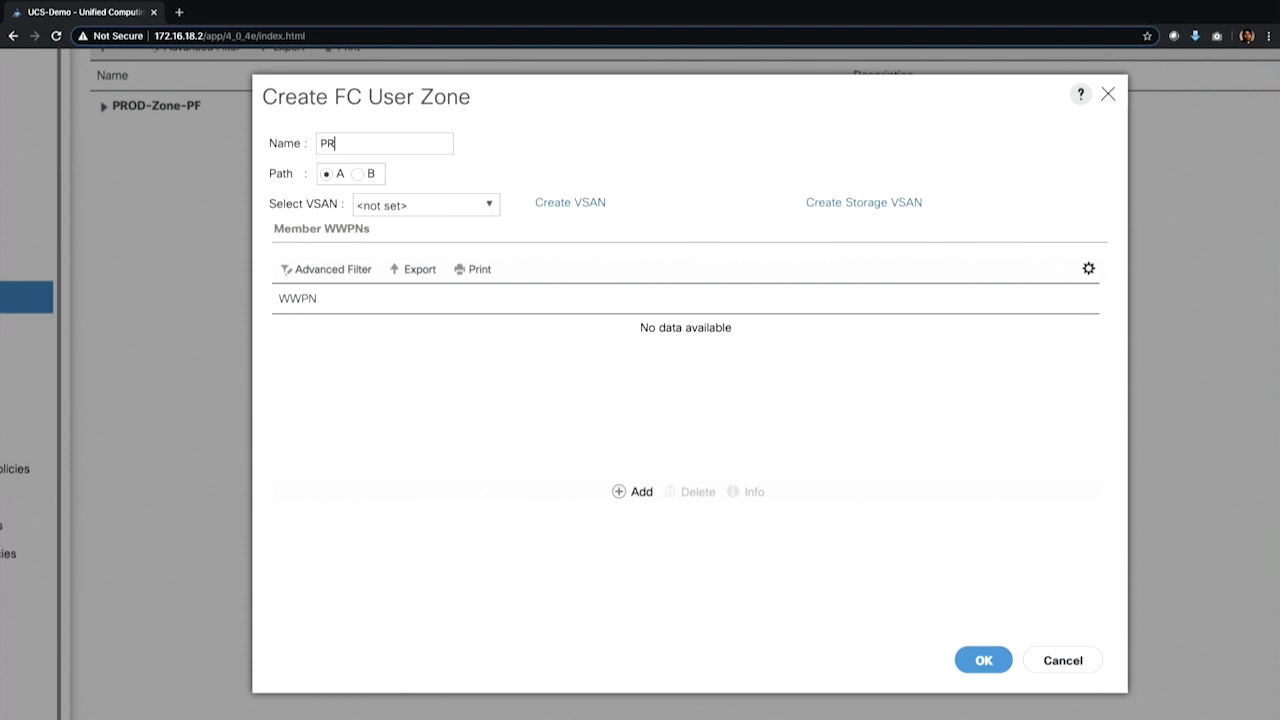
text(OD-USR-Zone)
click(436, 182)
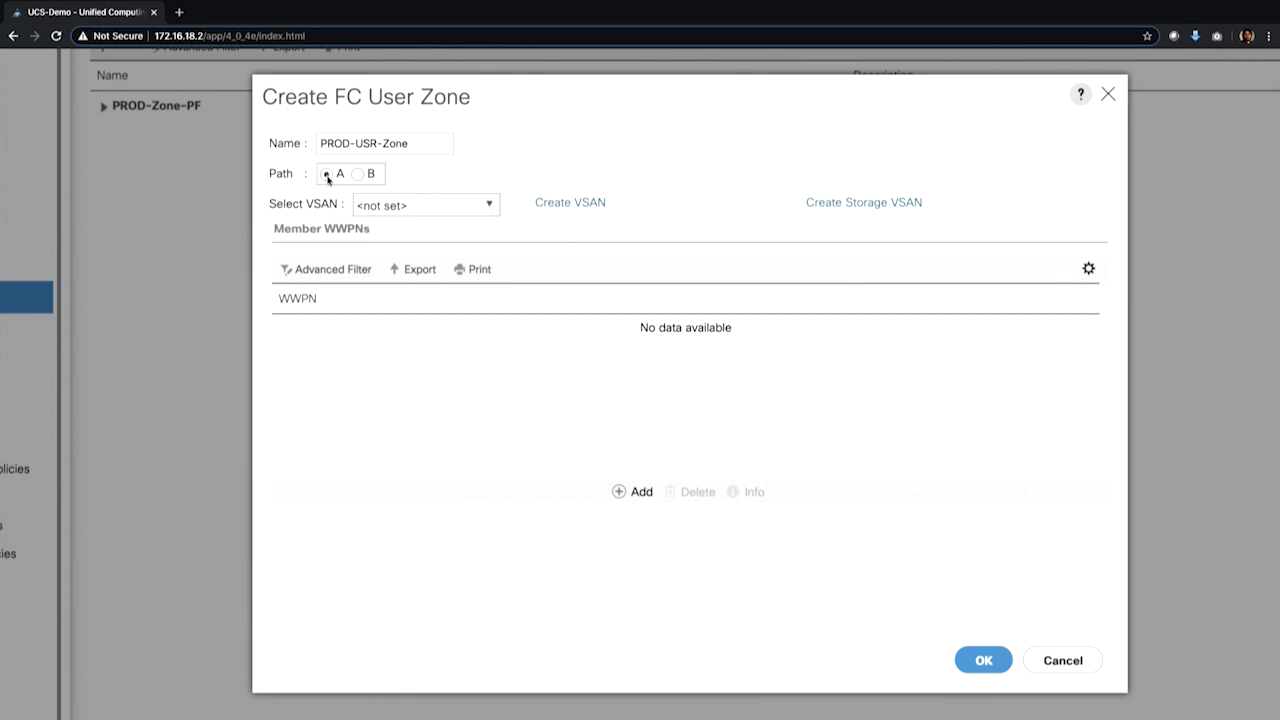
click(488, 205)
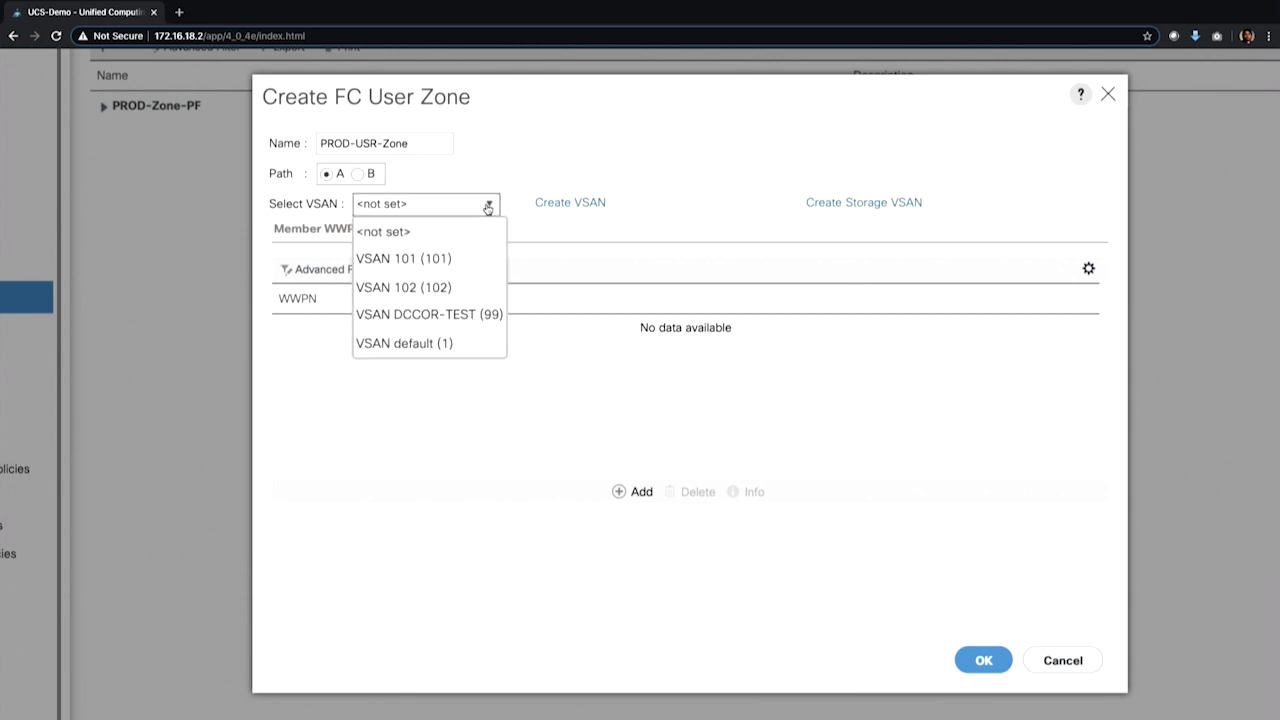
click(470, 316)
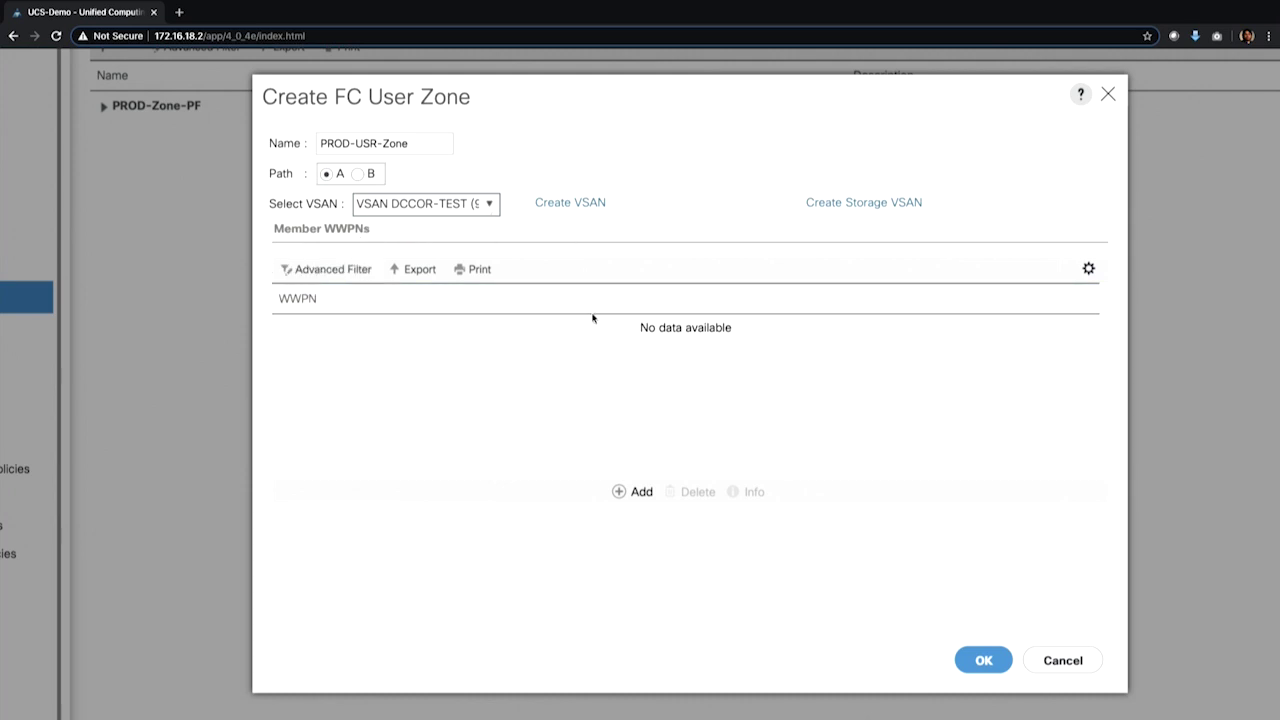
click(638, 494)
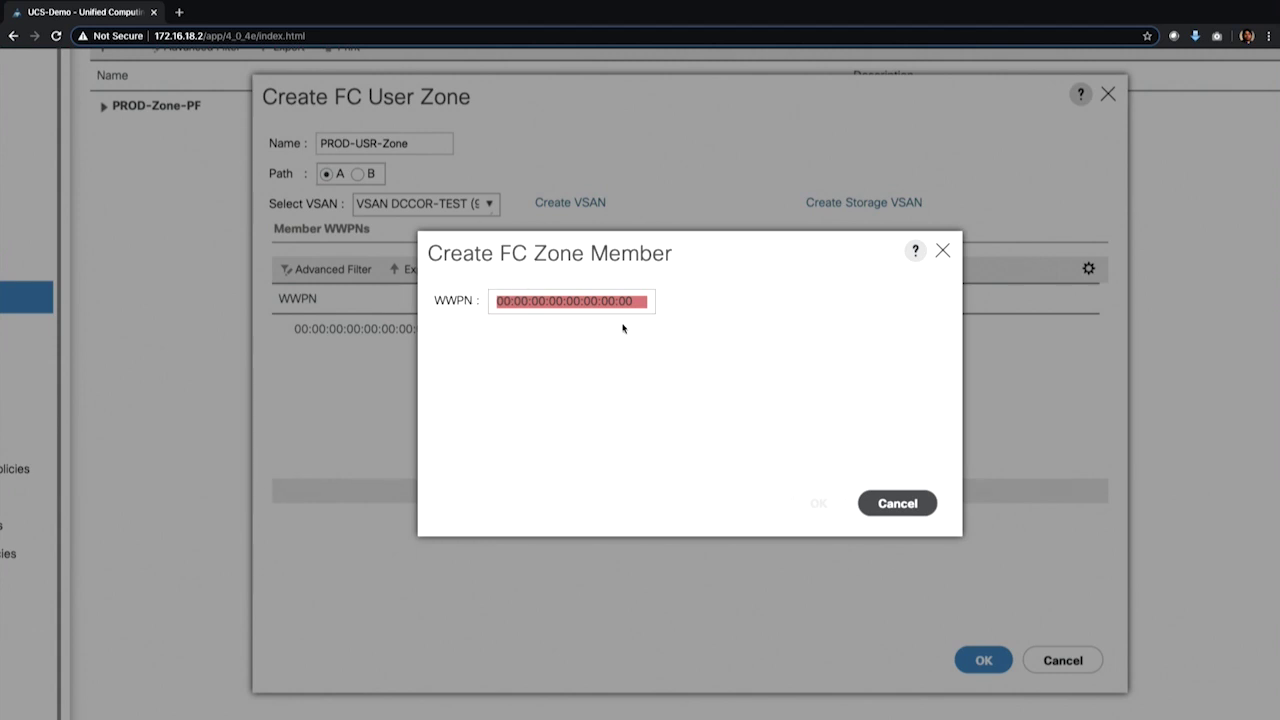
Replace the placeholder WWPN with 50:01:12:23:51:47:52:57 and confirm the member
click(547, 301)
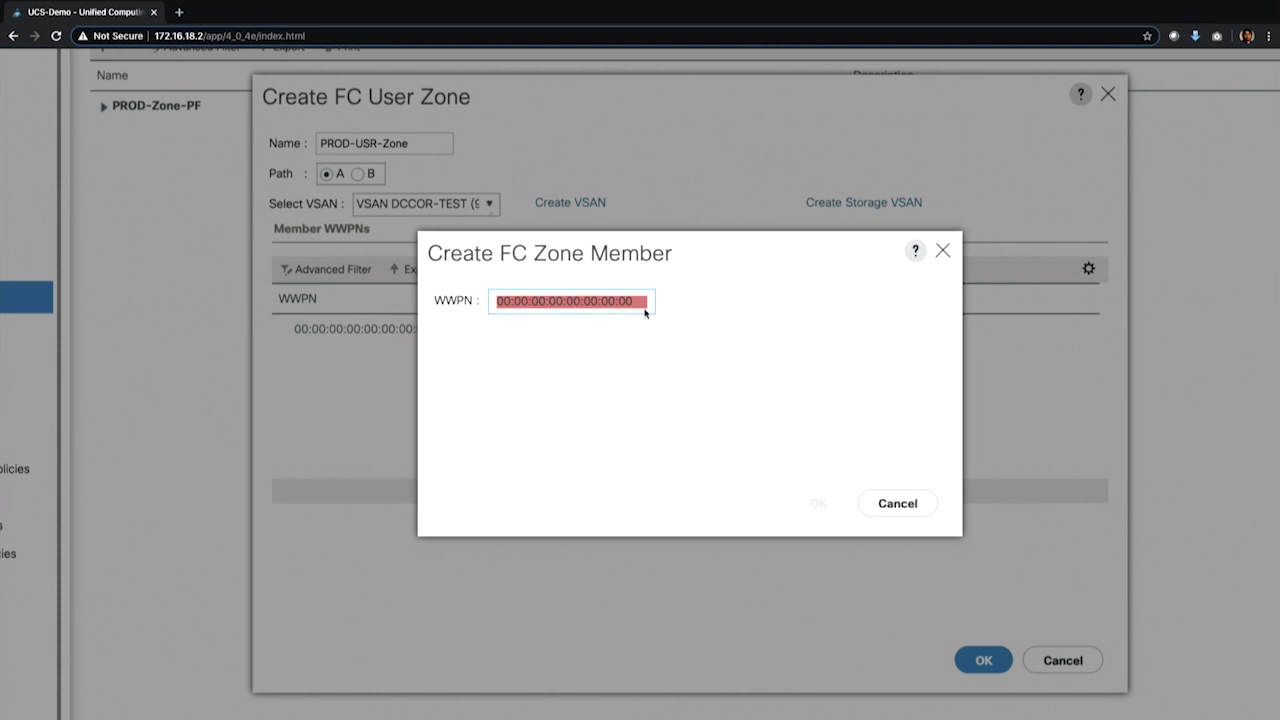
scroll(658, 321, right, 2)
click(593, 301)
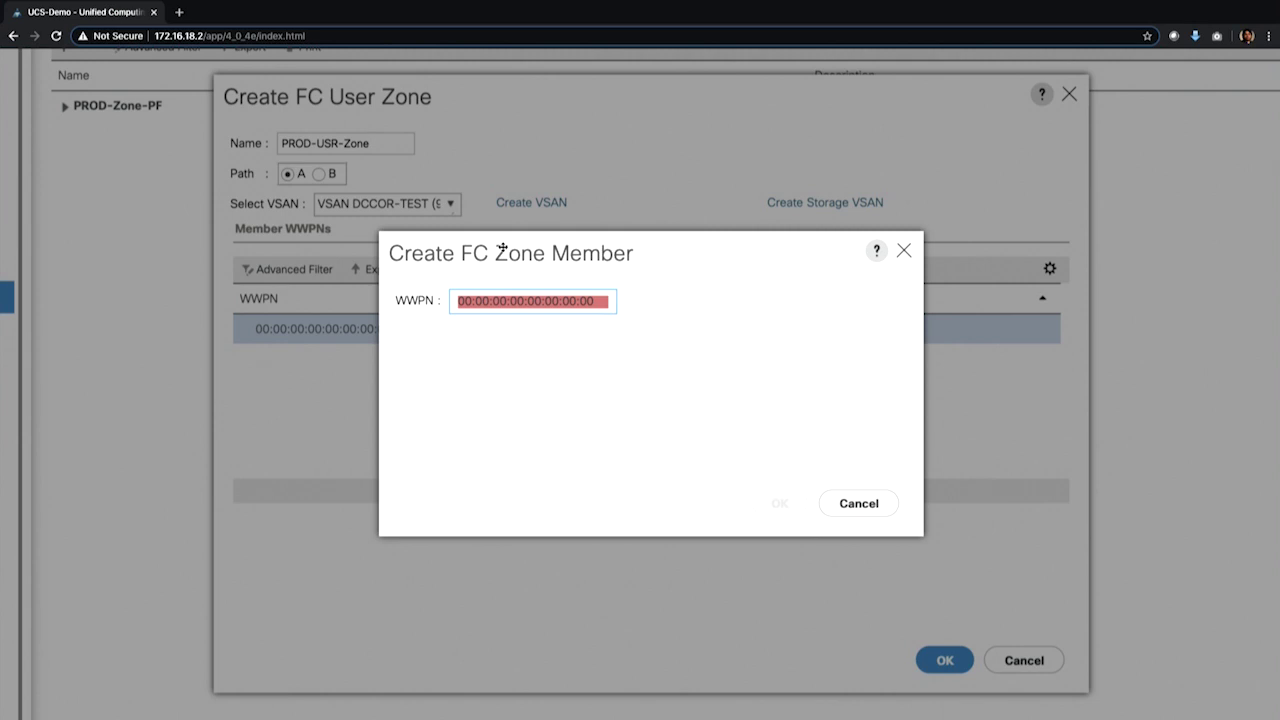
drag(479, 305, 456, 301)
click(595, 301)
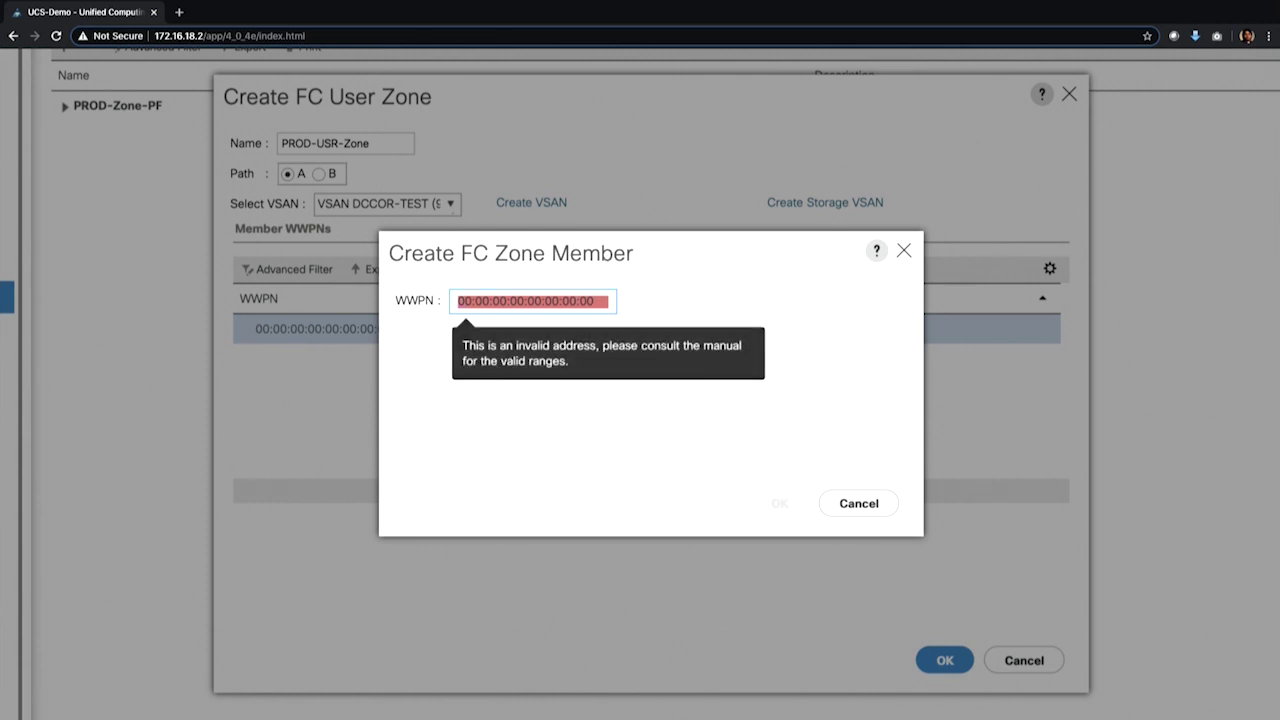
key(ctrl+a)
text(5)
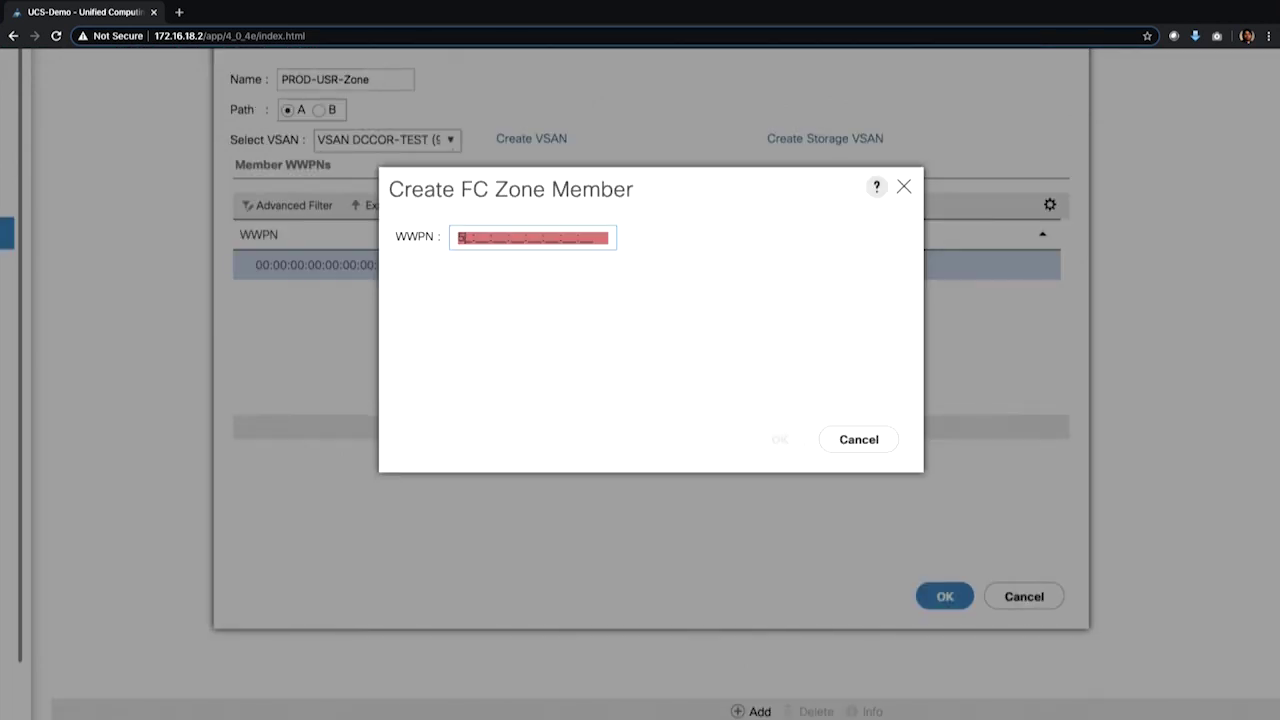
text(0:)
text(01:12:23:51:47:52:57)
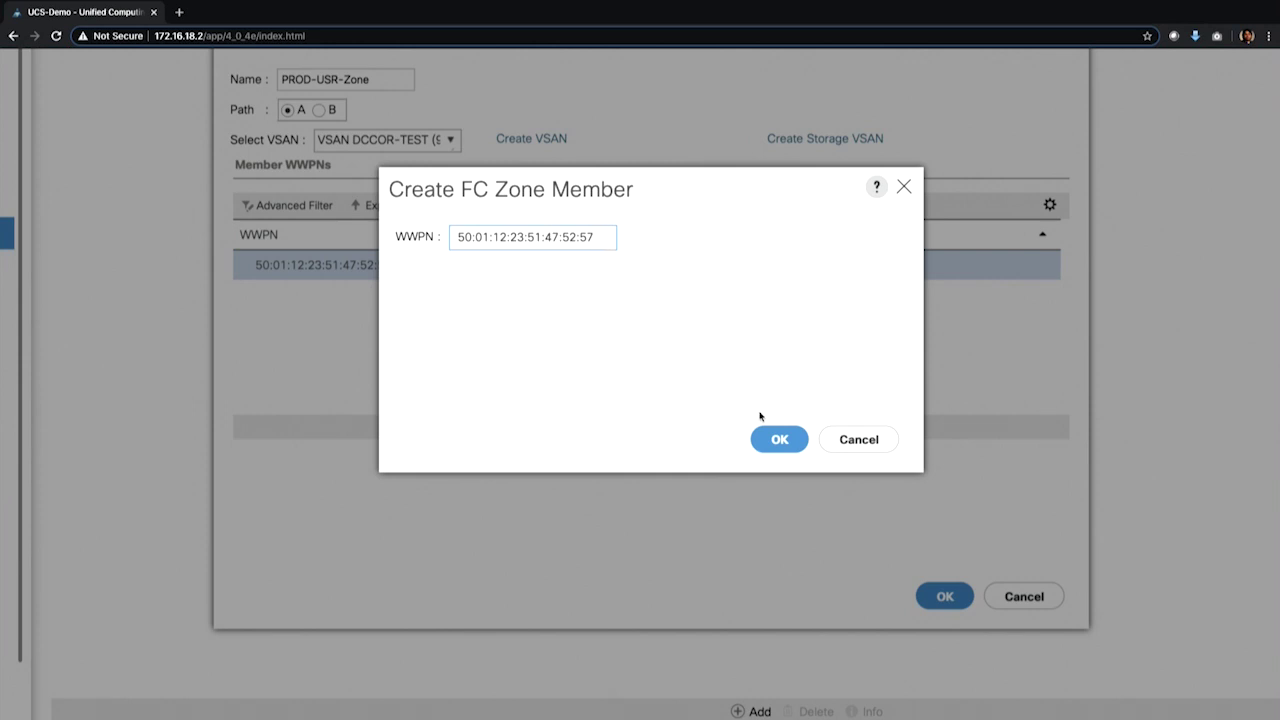
click(781, 442)
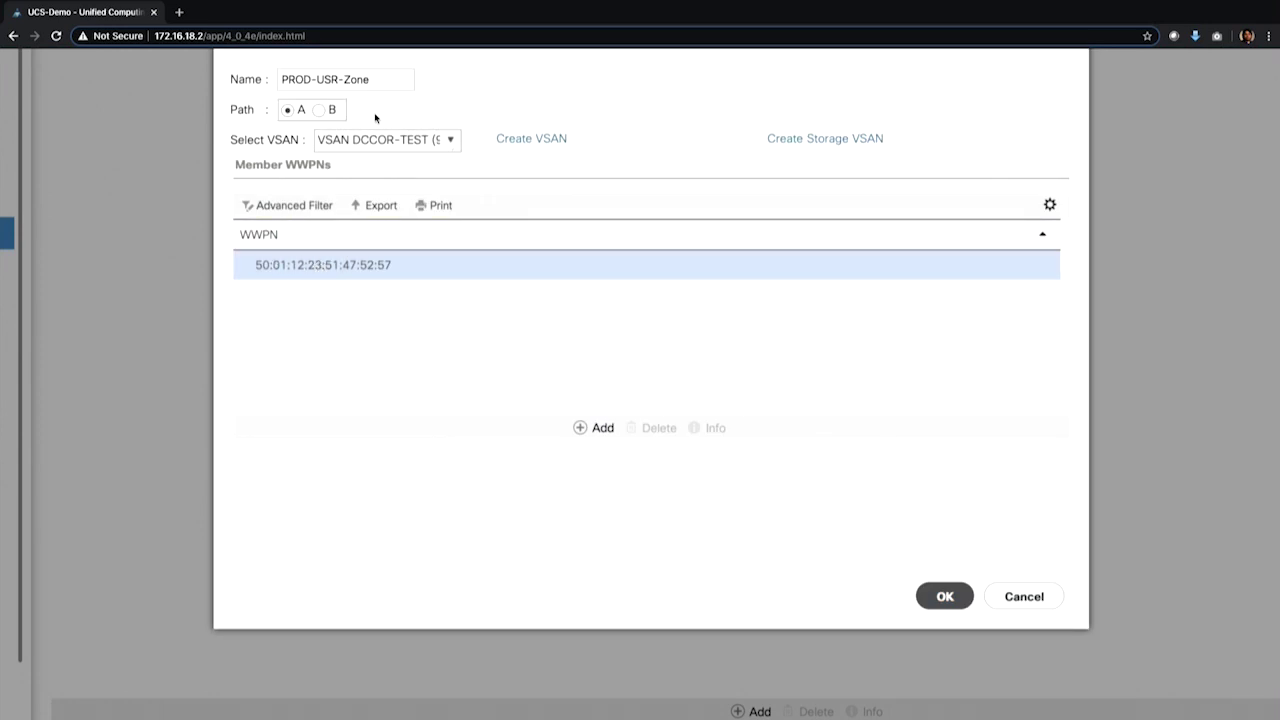
Save the PROD-USR-Zone user zone to the profile and widen the zone name column
click(943, 600)
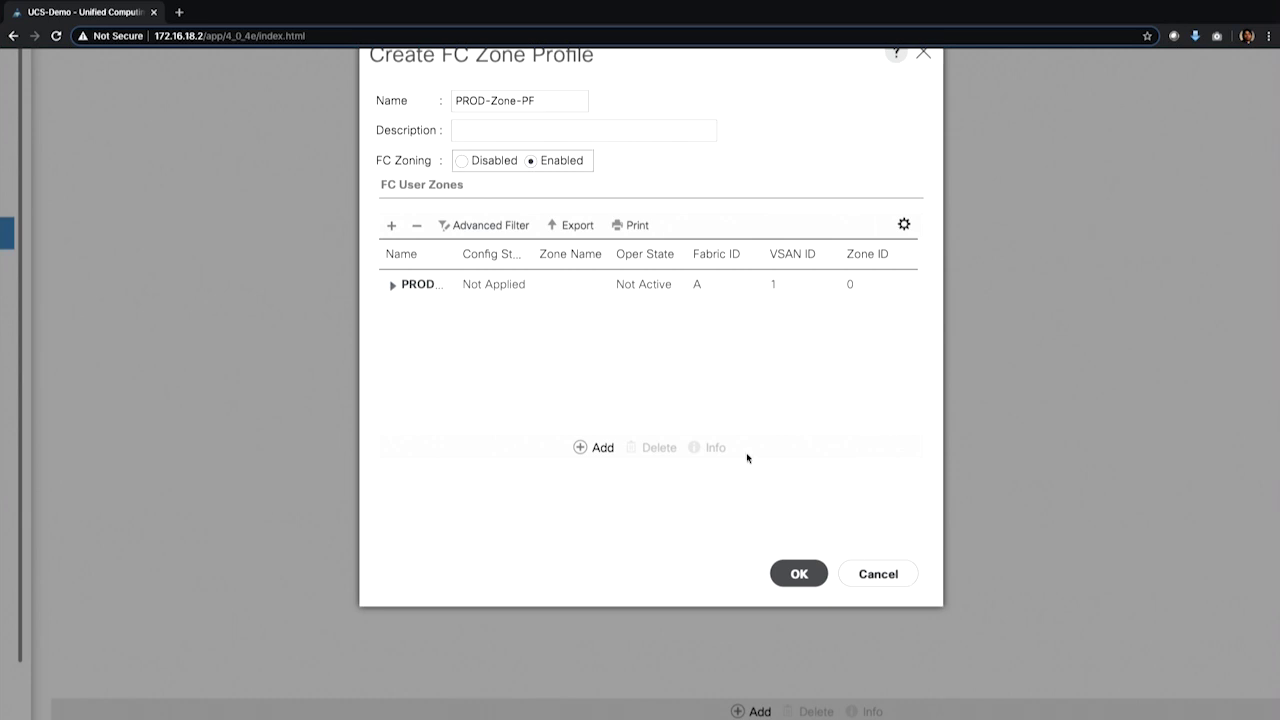
click(392, 288)
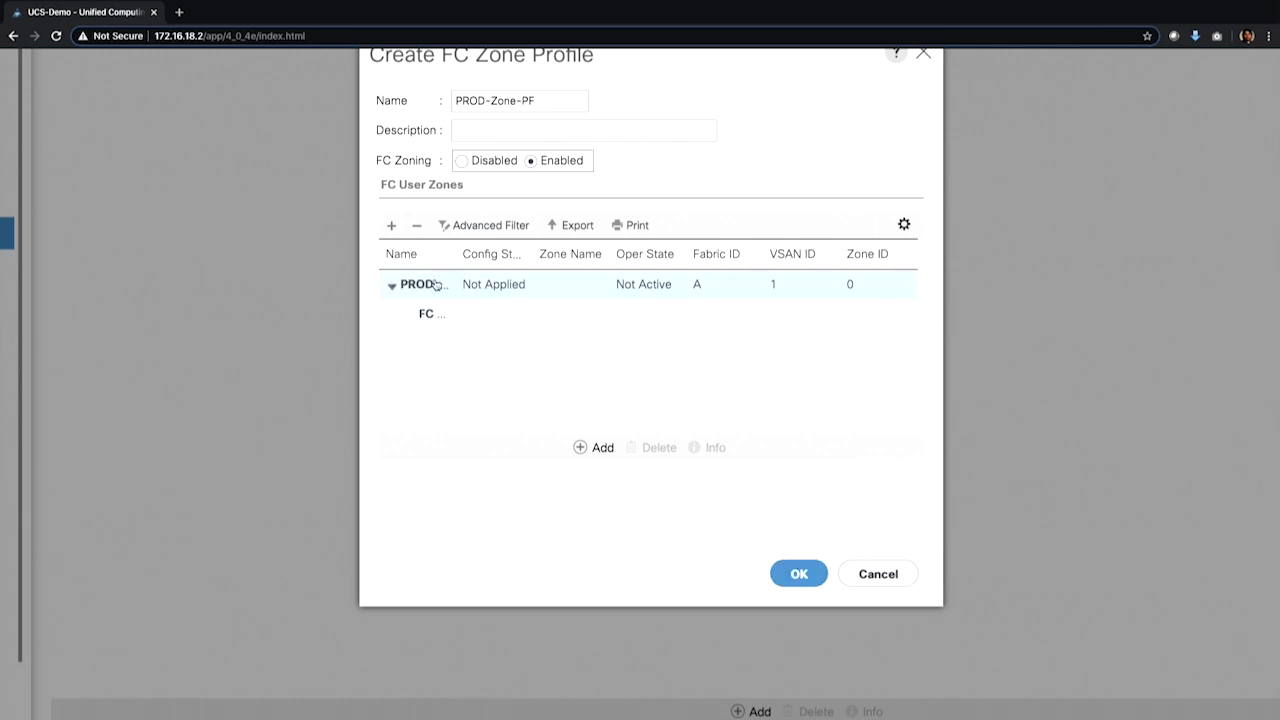
drag(455, 254, 498, 254)
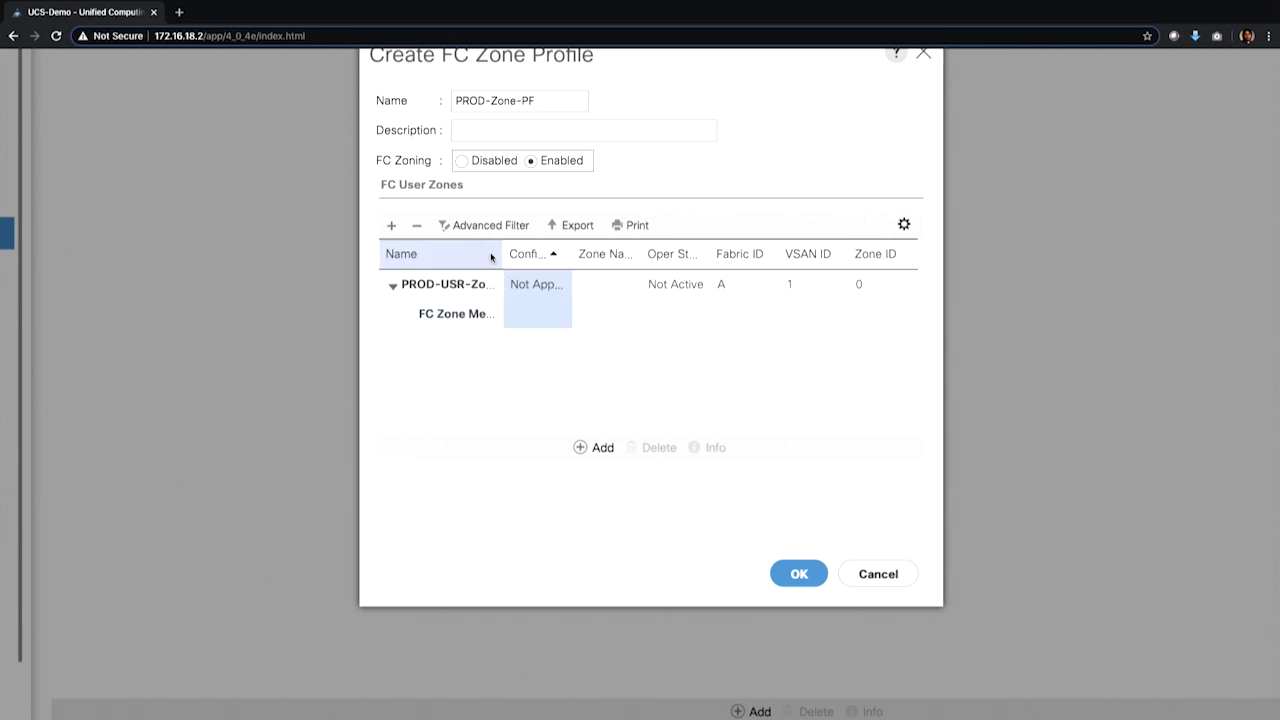
Add user zone PROD-USR-Zone-B on path B with VSAN DCCOR-TEST (1), then begin a WWPN member
click(619, 448)
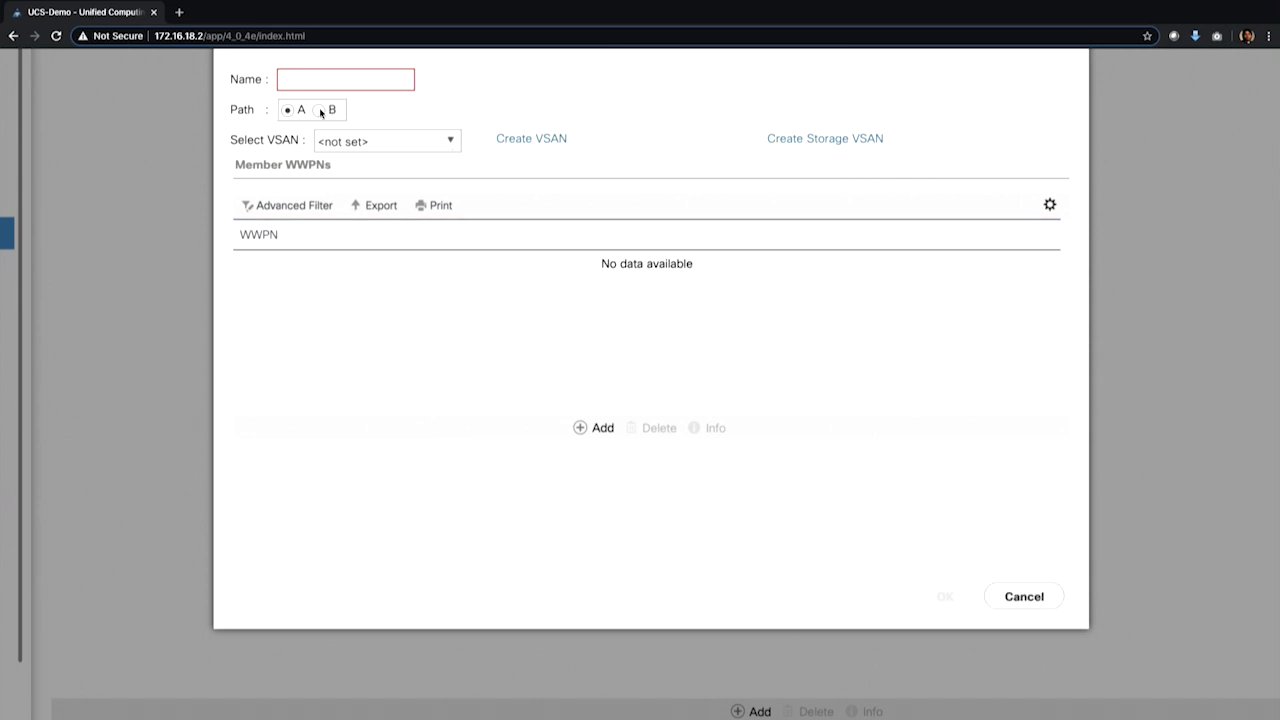
click(315, 85)
text(P)
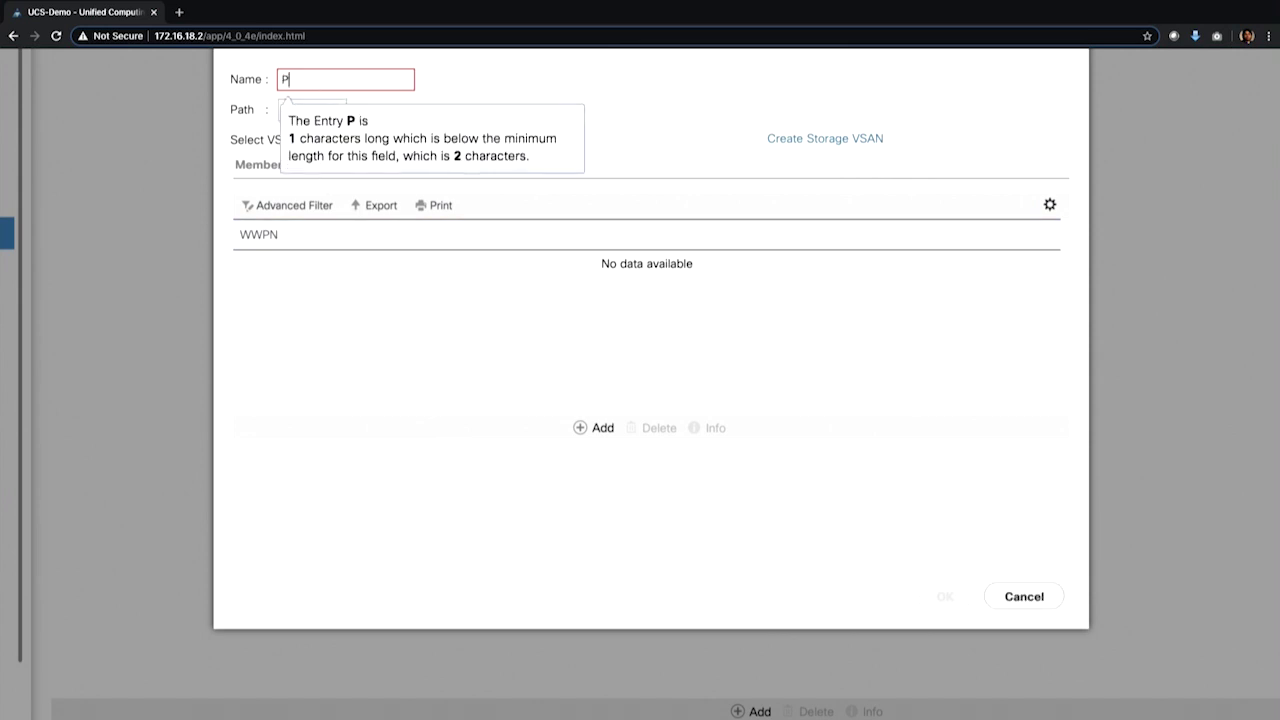
text(ROD-USR)
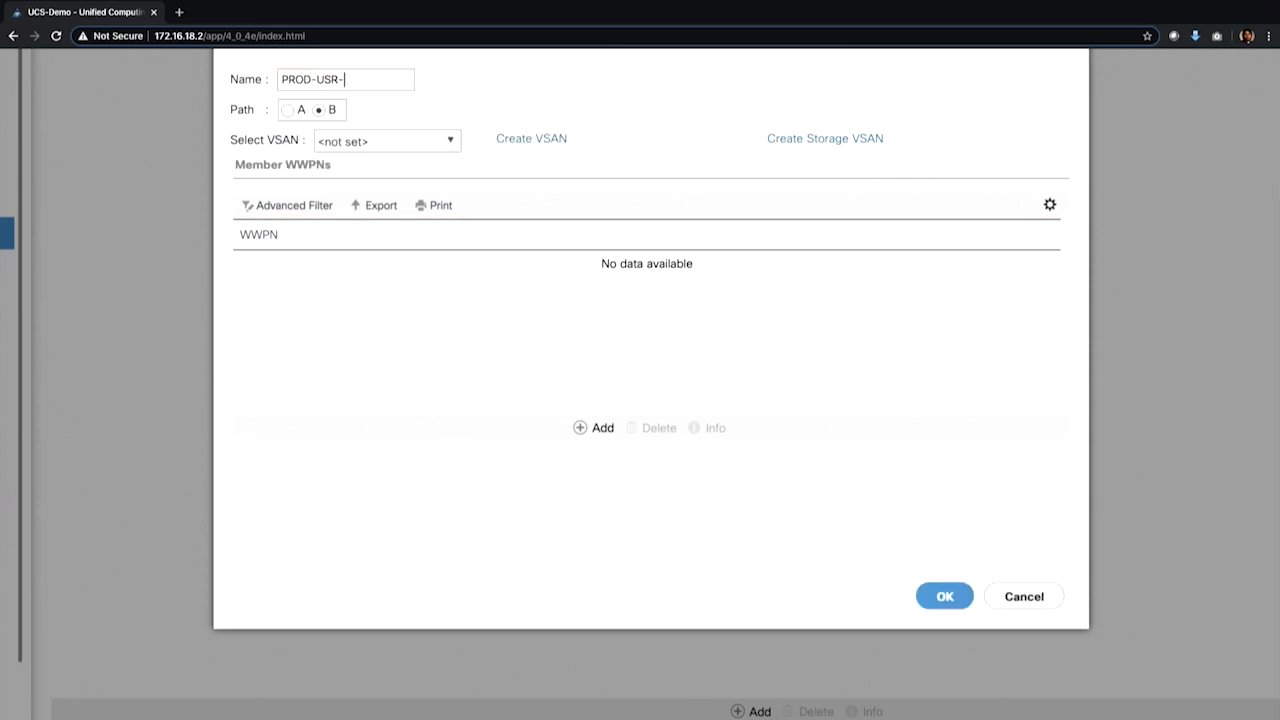
text(-Zone-B)
click(451, 143)
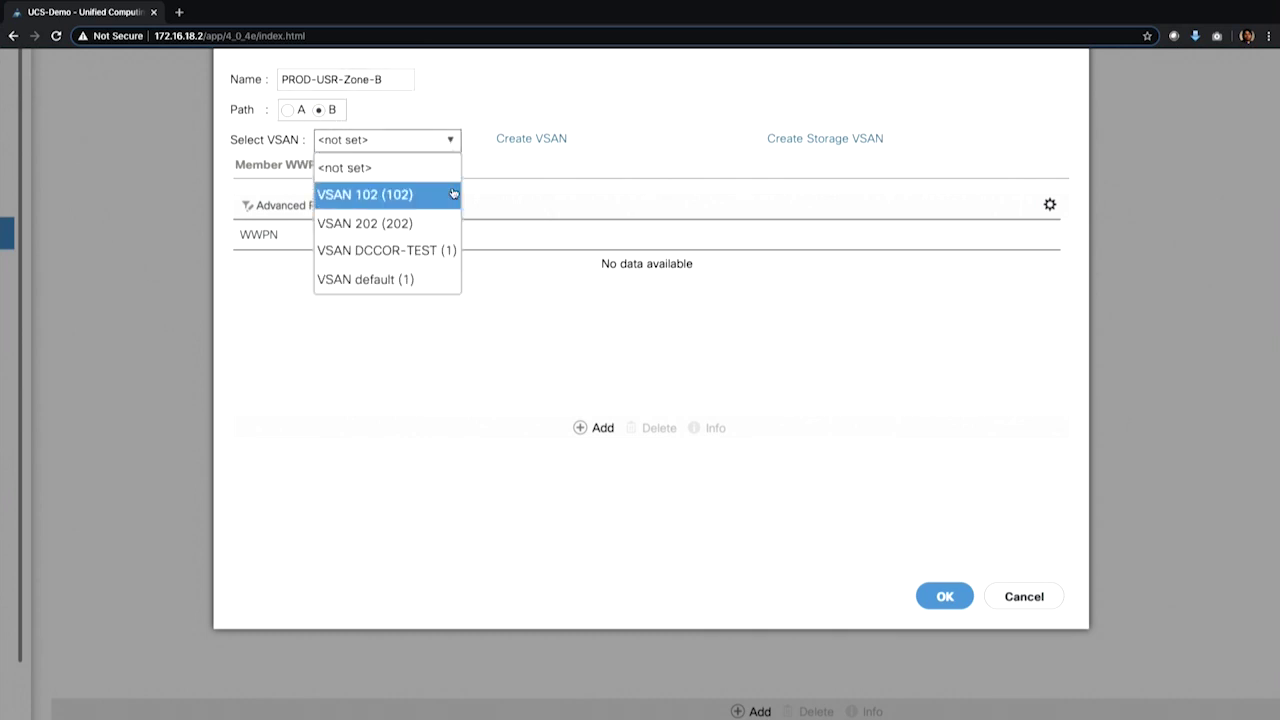
click(406, 254)
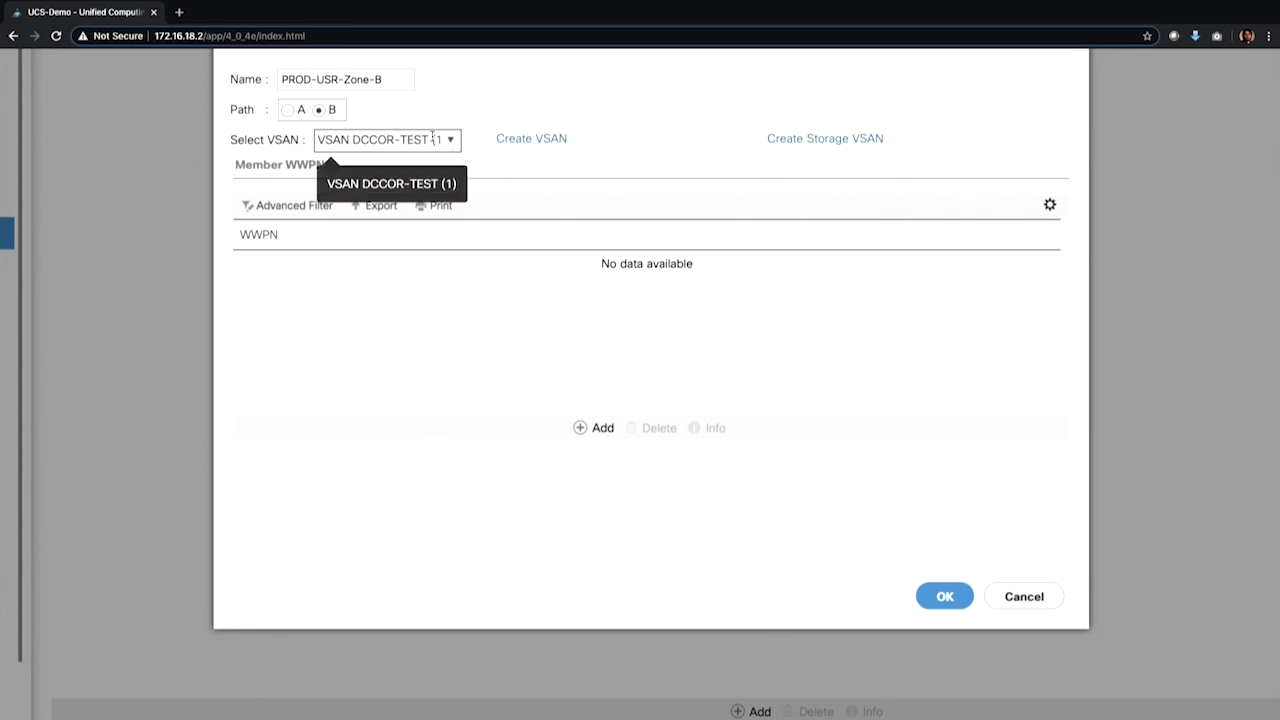
click(601, 429)
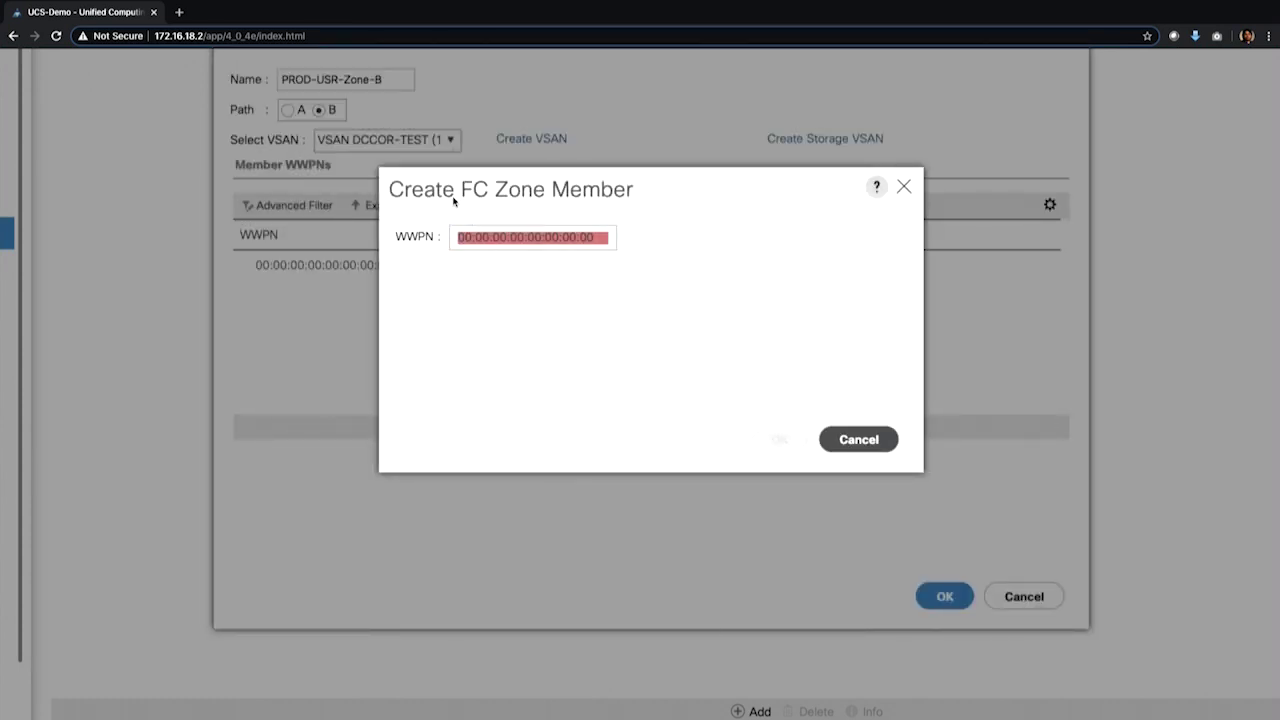
Discard the unfinished PROD-USR-Zone-B zone and save the PROD-Zone-PF profile
click(858, 446)
click(1024, 598)
click(749, 369)
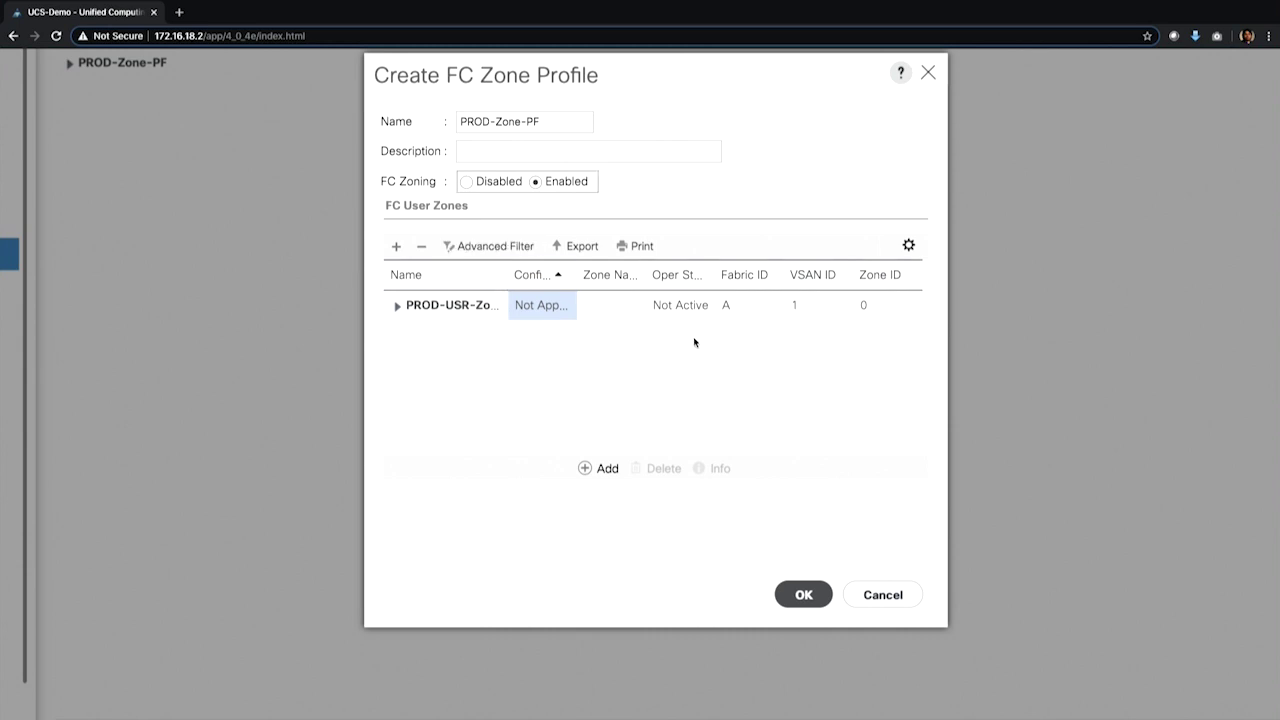
click(814, 598)
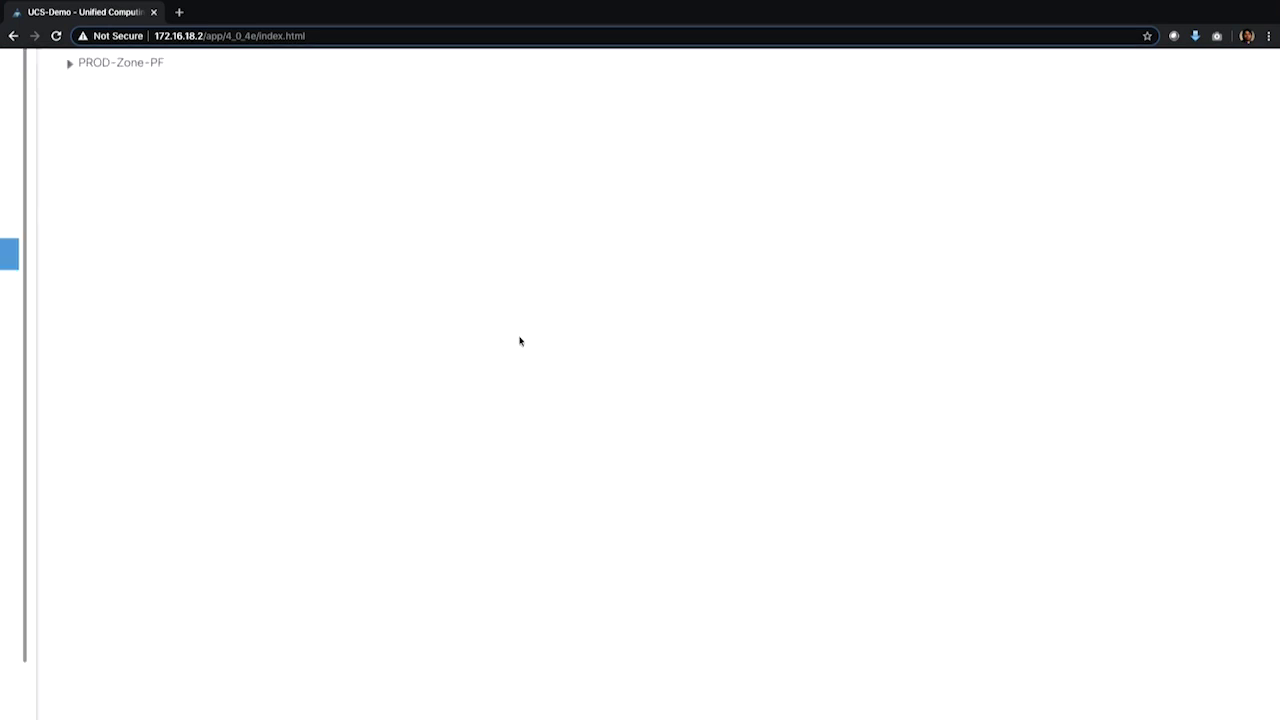